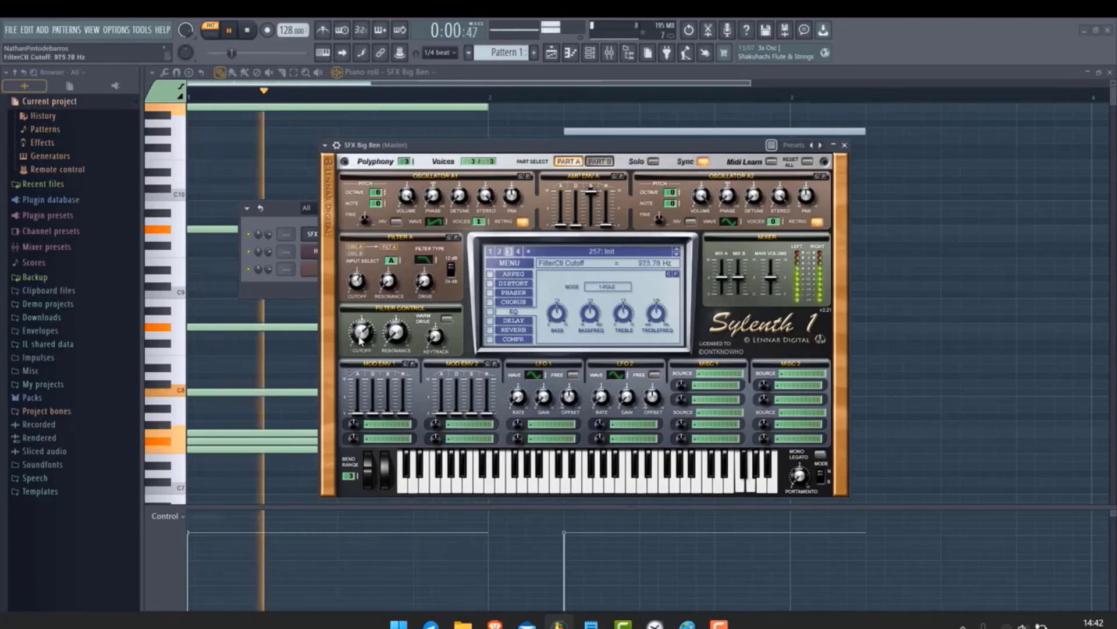
# Play and stop the pattern to audition the Sylenth1 sound
pyautogui.press('space')
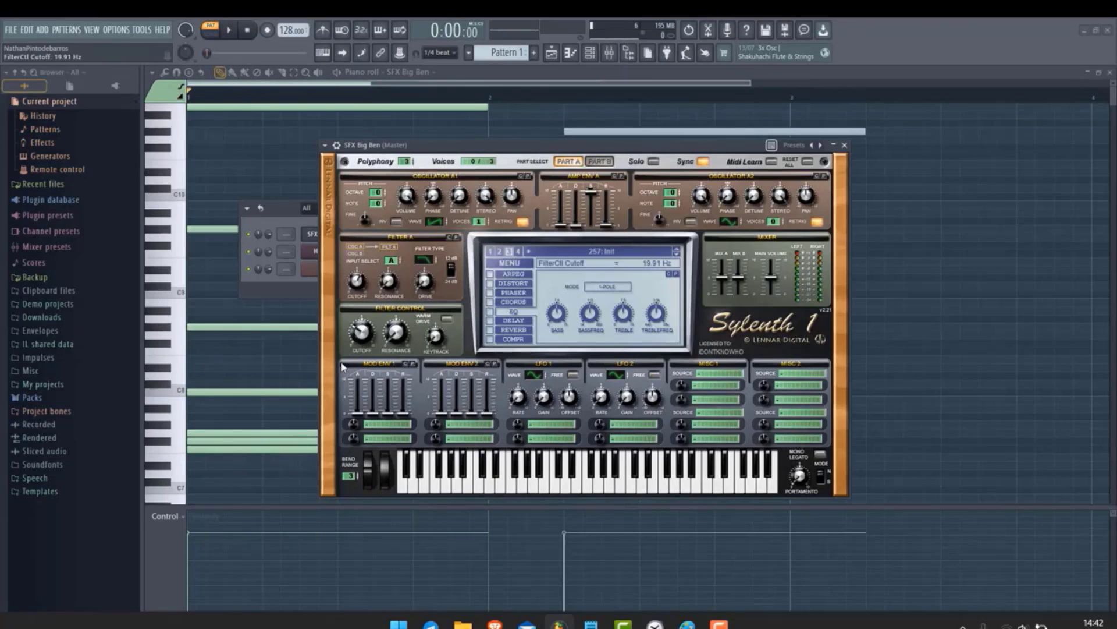
pyautogui.press('space')
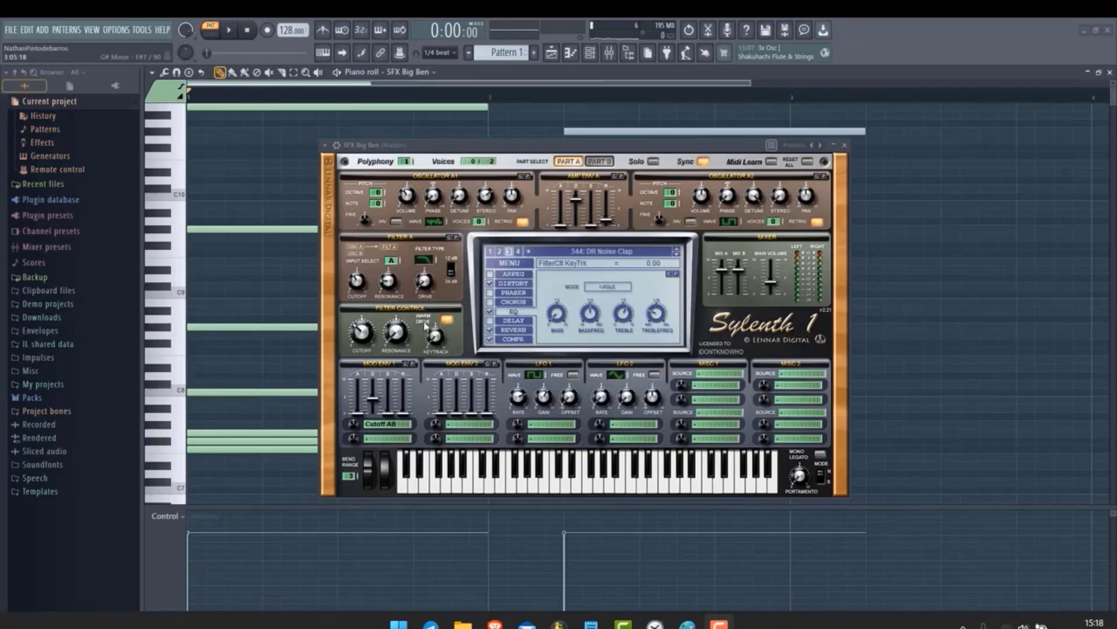
# Set the filter key tracking to 10.00 and play the pattern to hear the change
pyautogui.click(447, 307)
pyautogui.press('space')
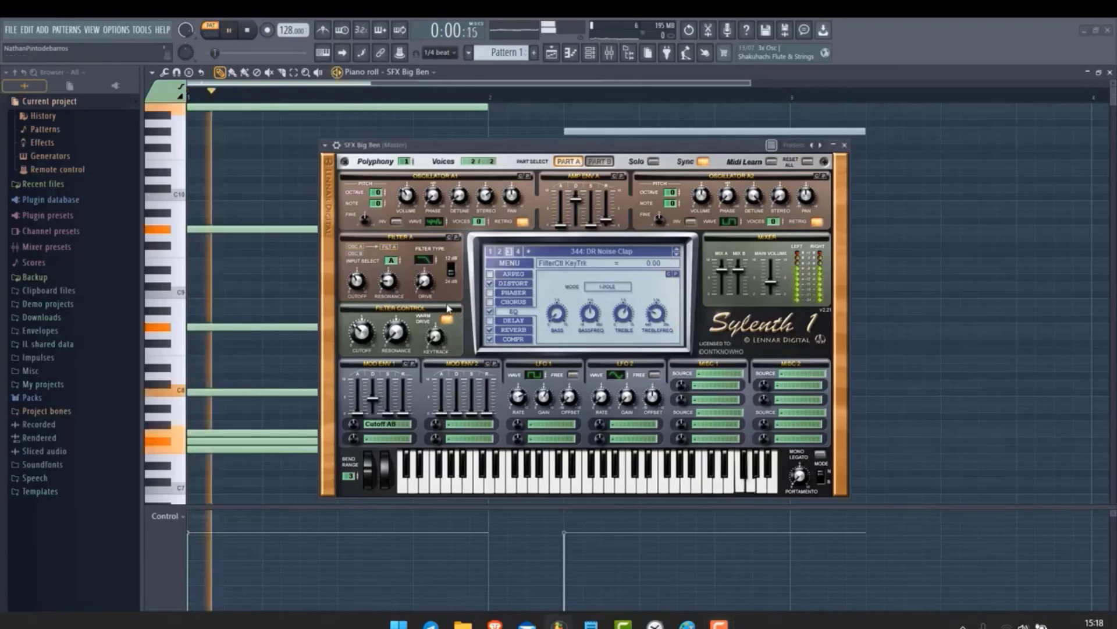
pyautogui.press('space')
pyautogui.moveTo(441, 333); pyautogui.dragTo(440, 309)
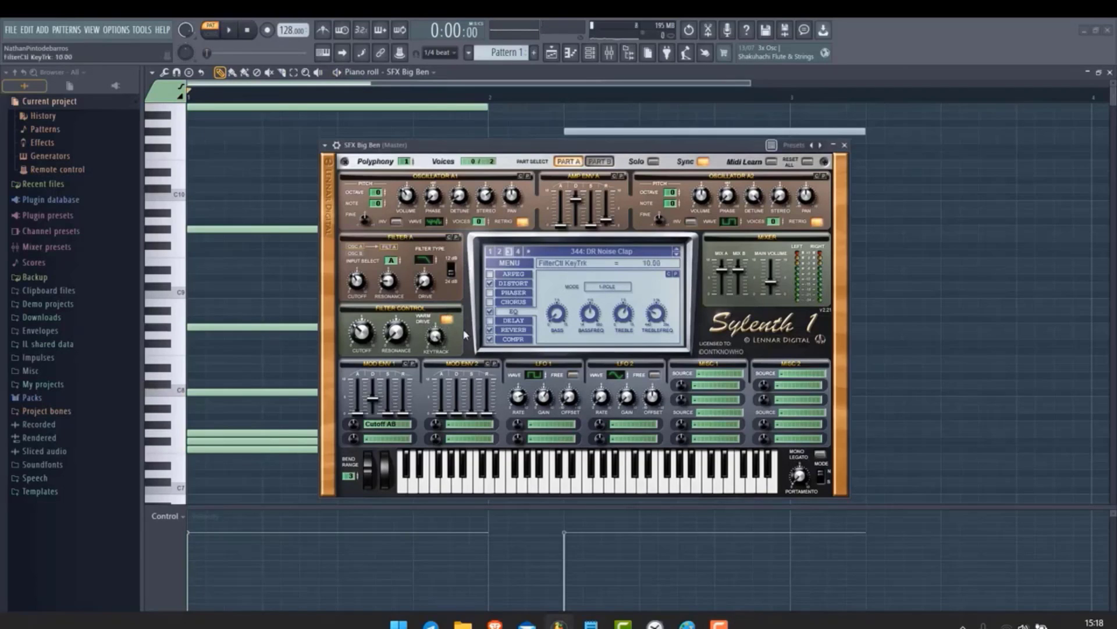
pyautogui.press('space')
pyautogui.press('space')
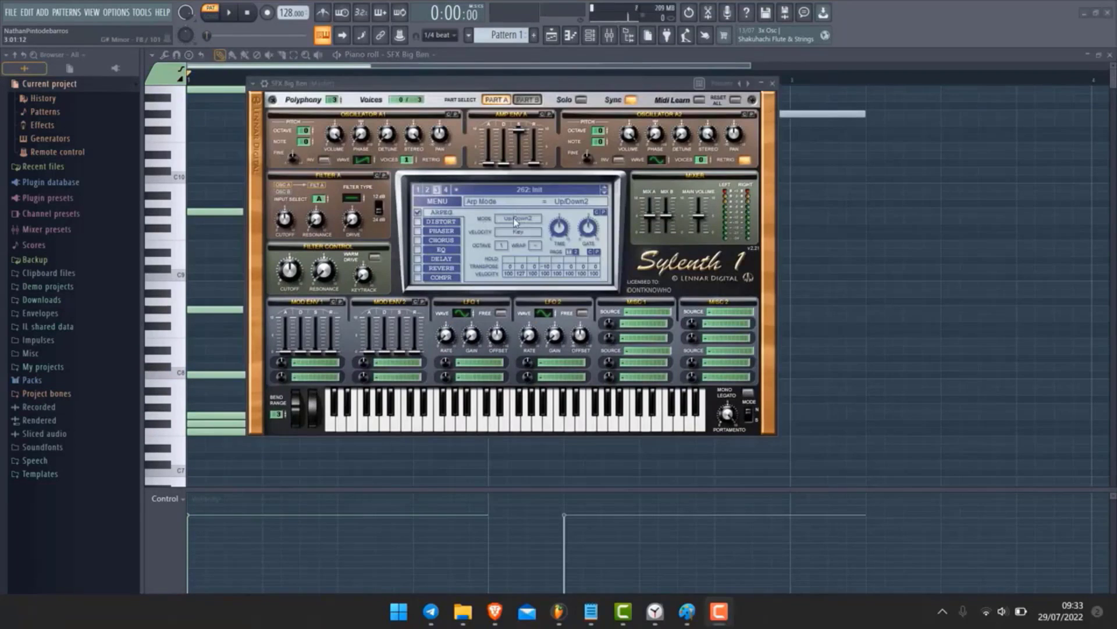
# Set the arpeggiator mode to Up and play the pattern
pyautogui.click(515, 220)
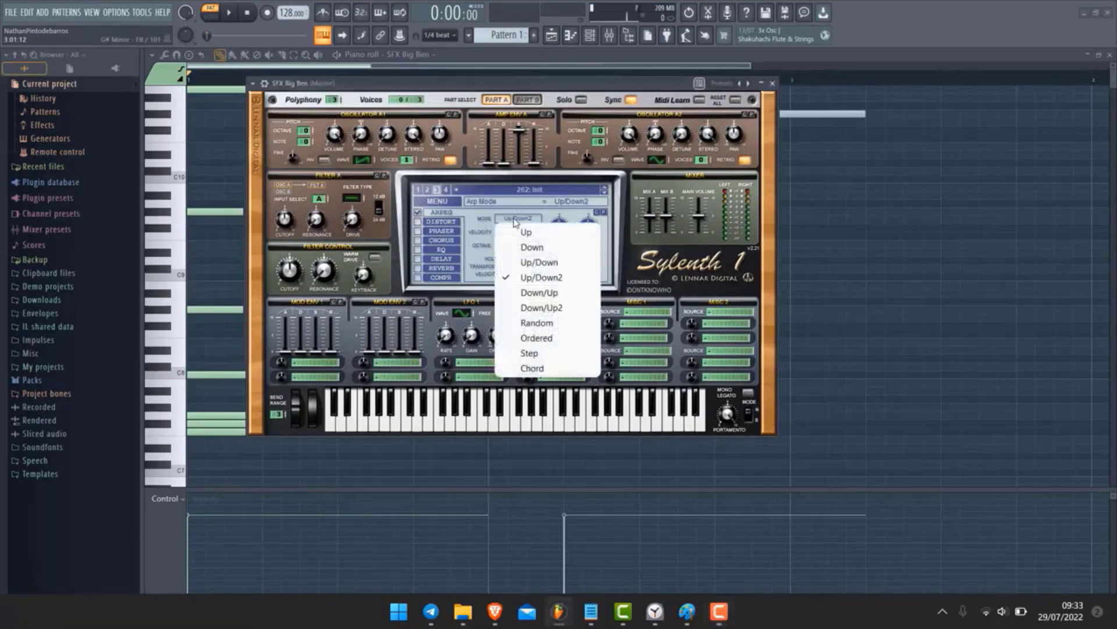
pyautogui.click(515, 232)
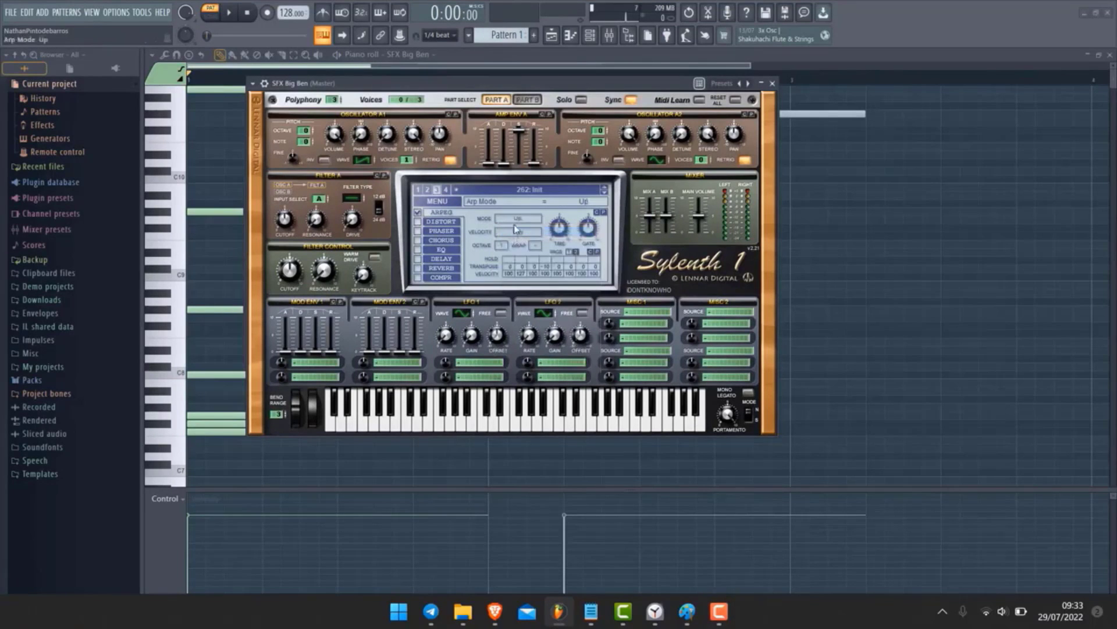
pyautogui.click(514, 220)
pyautogui.click(506, 179)
pyautogui.press('space')
# Switch the arpeggiator mode to Down and audition the pattern
pyautogui.press('space')
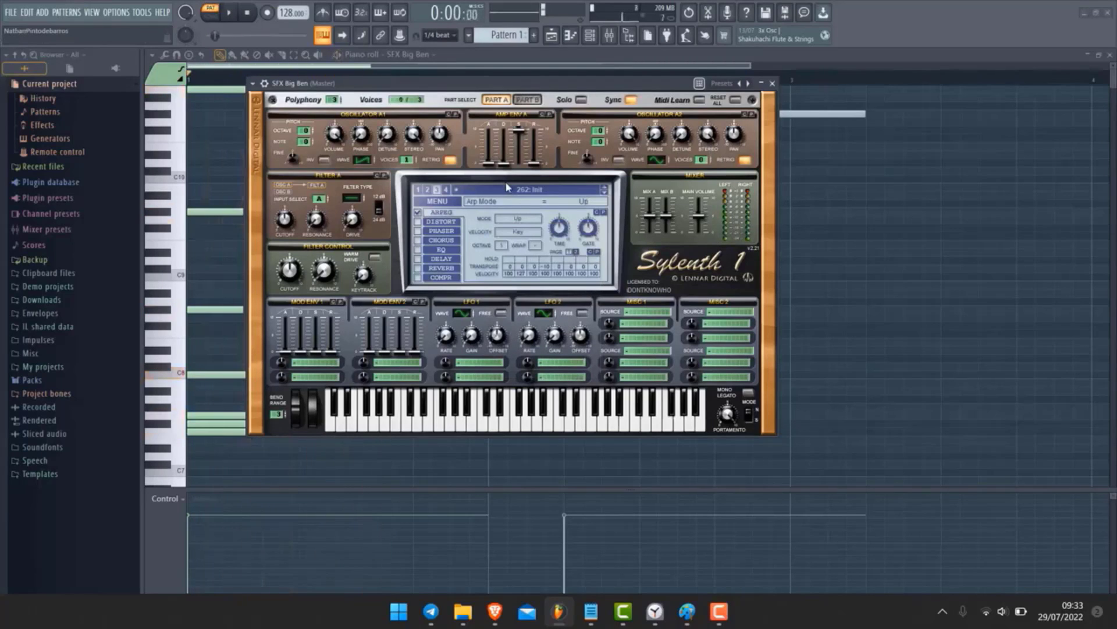
pyautogui.click(506, 222)
pyautogui.click(522, 245)
pyautogui.press('space')
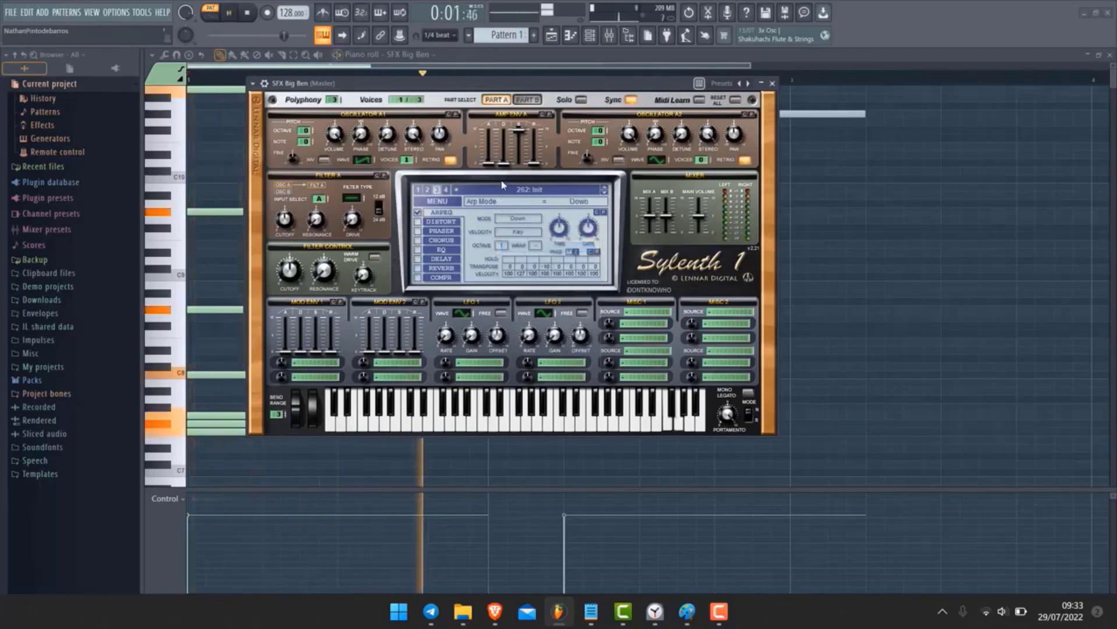
pyautogui.press('space')
# Change the arpeggiator mode to Ordered and play the pattern
pyautogui.click(520, 223)
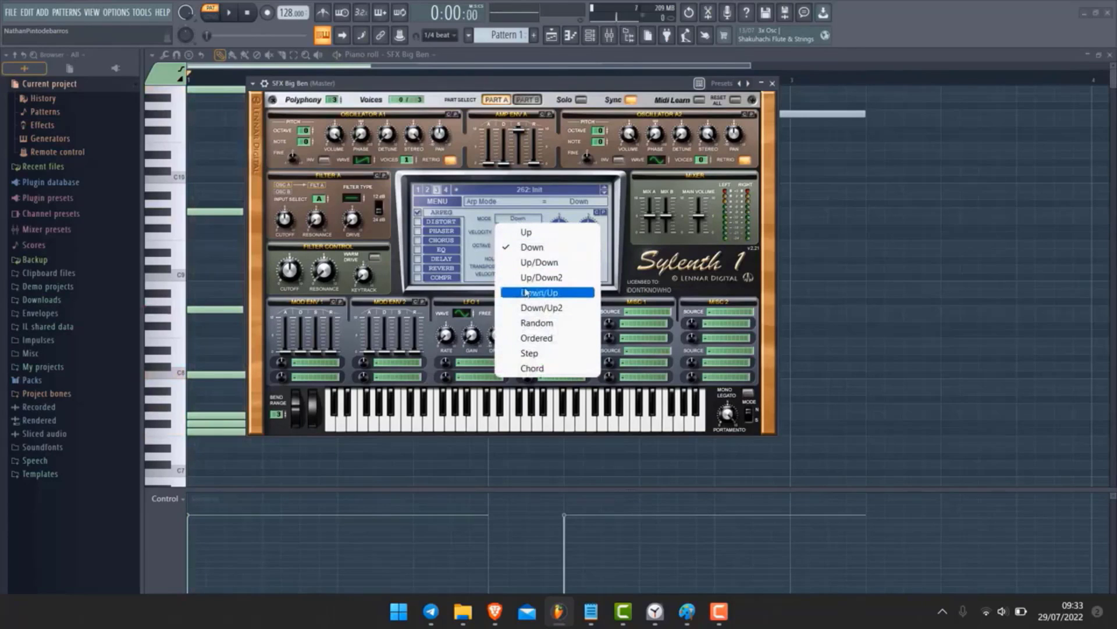
pyautogui.click(535, 337)
pyautogui.press('space')
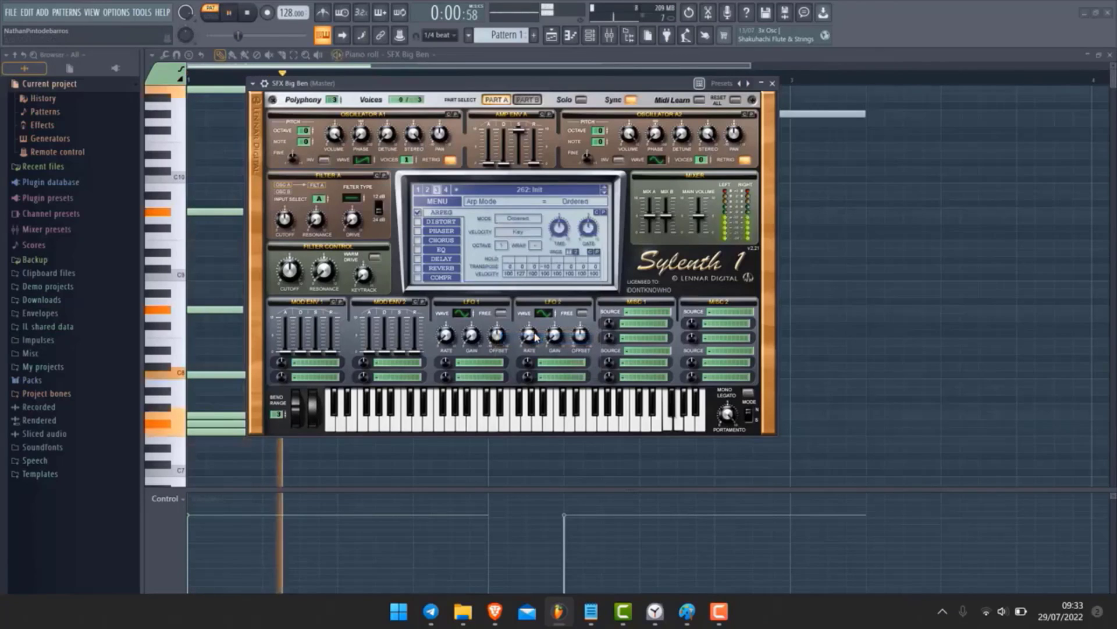
pyautogui.press('space')
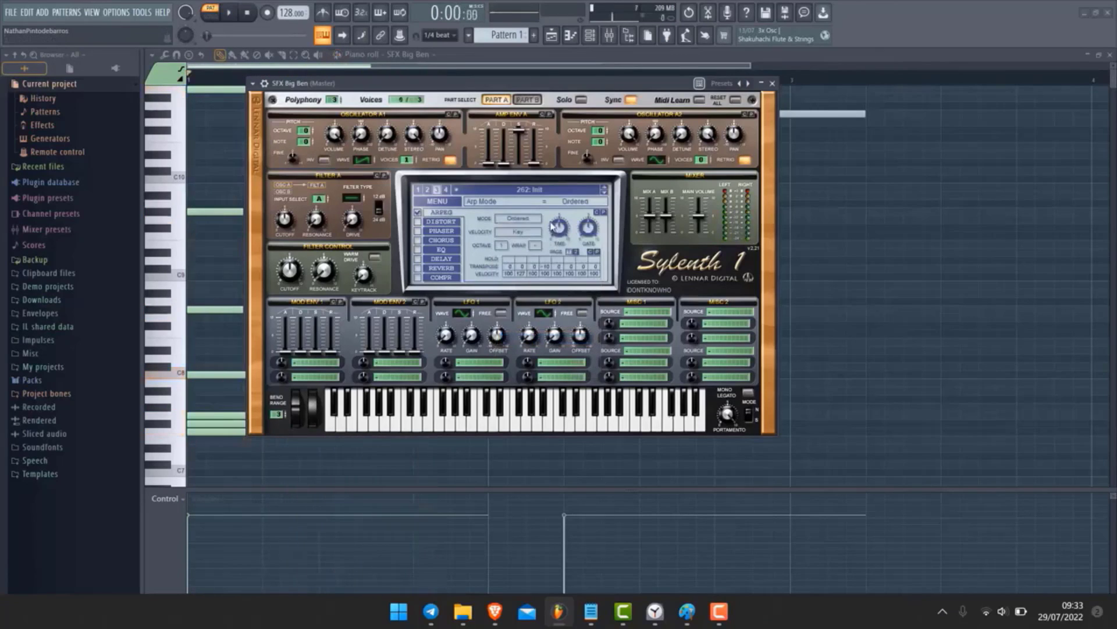
# Set the arpeggiator mode to Step and audition the pattern
pyautogui.click(538, 218)
pyautogui.click(533, 354)
pyautogui.press('space')
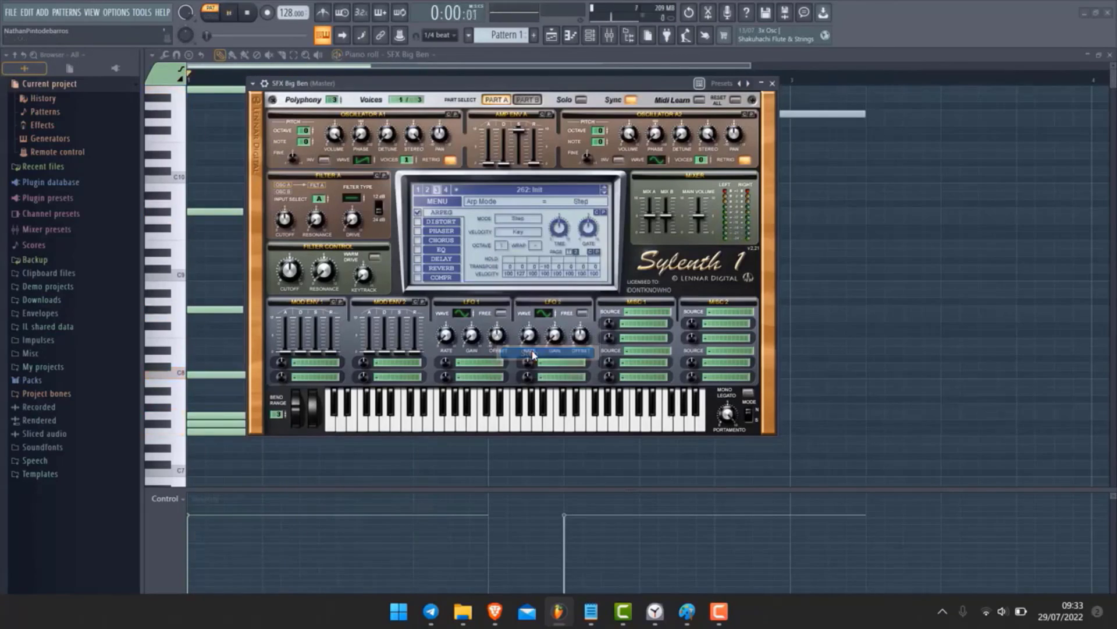
pyautogui.press('space')
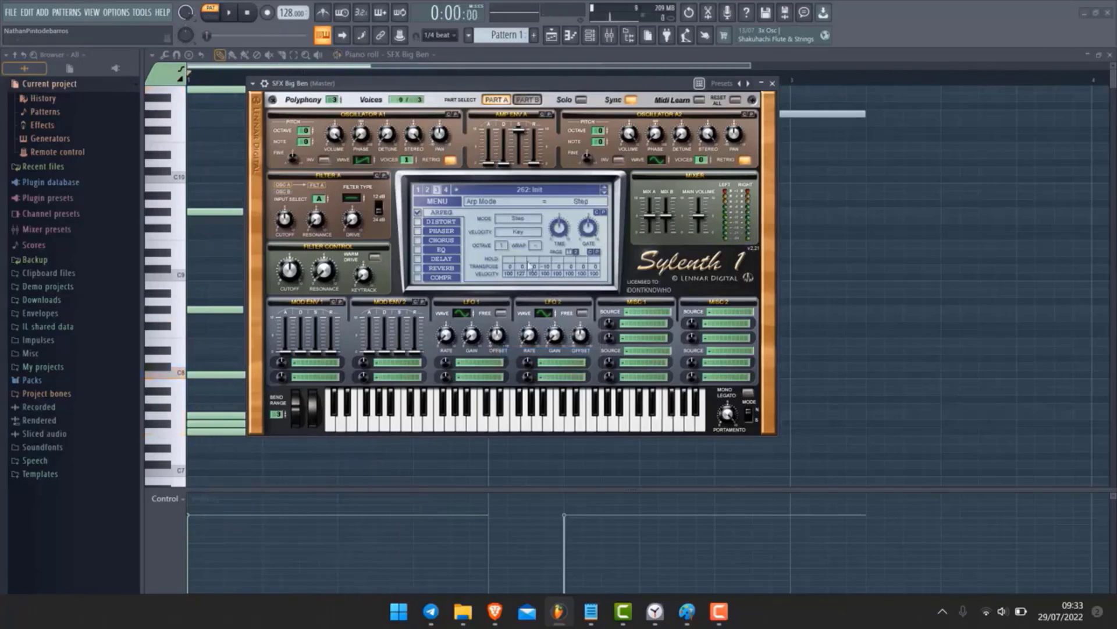
# Select Chord as the arpeggiator mode and play the pattern
pyautogui.click(515, 218)
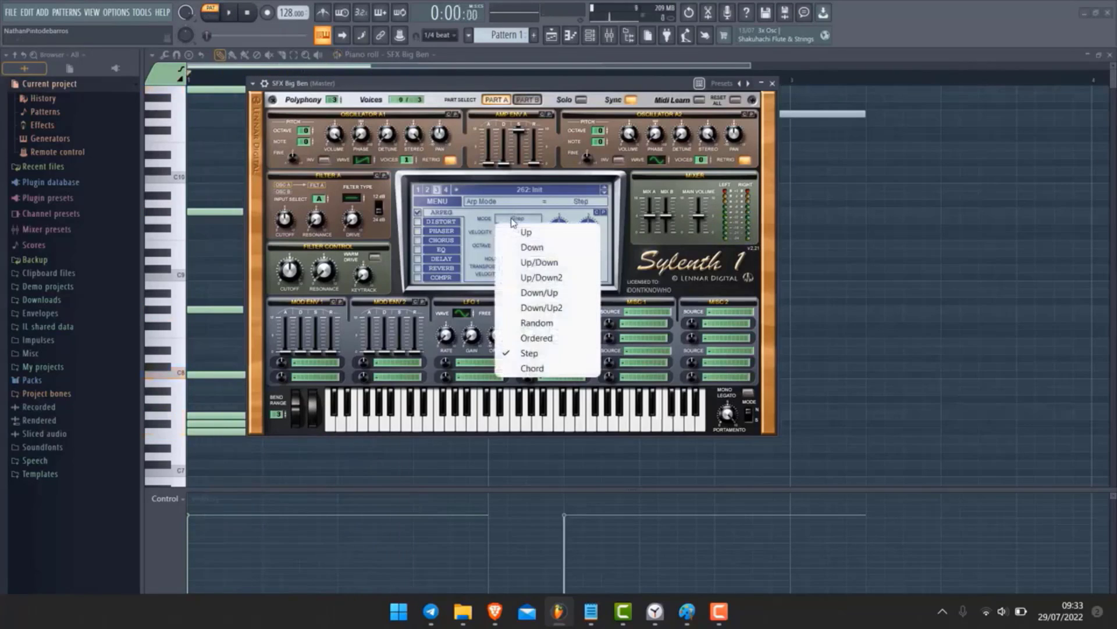
pyautogui.click(525, 368)
pyautogui.press('space')
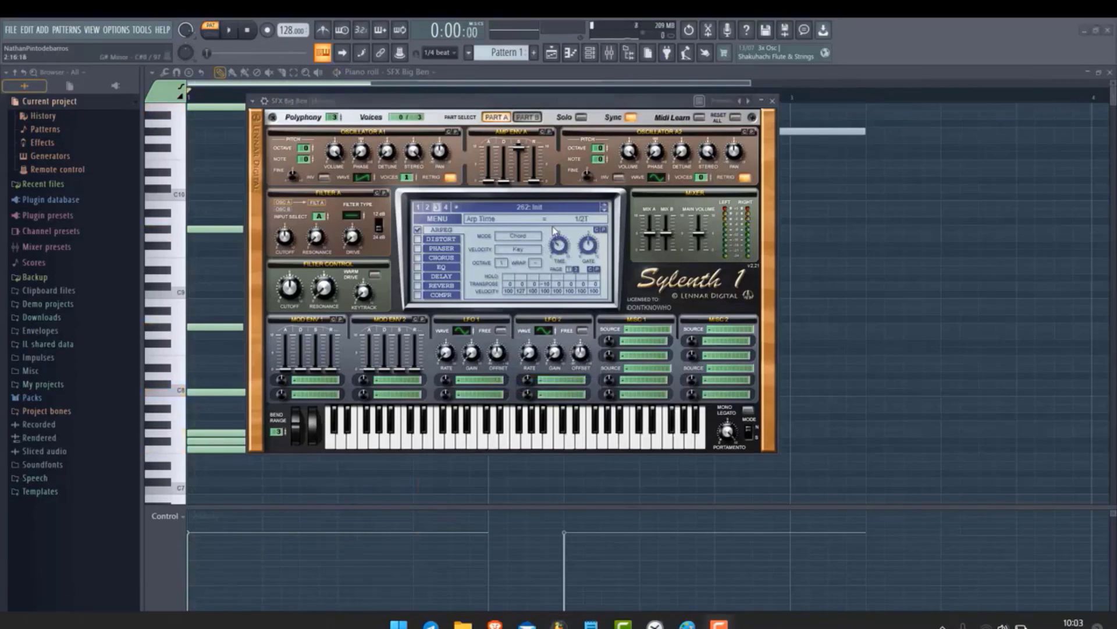
# Set the arpeggiator time to 1/1 and play the pattern
pyautogui.click(553, 226)
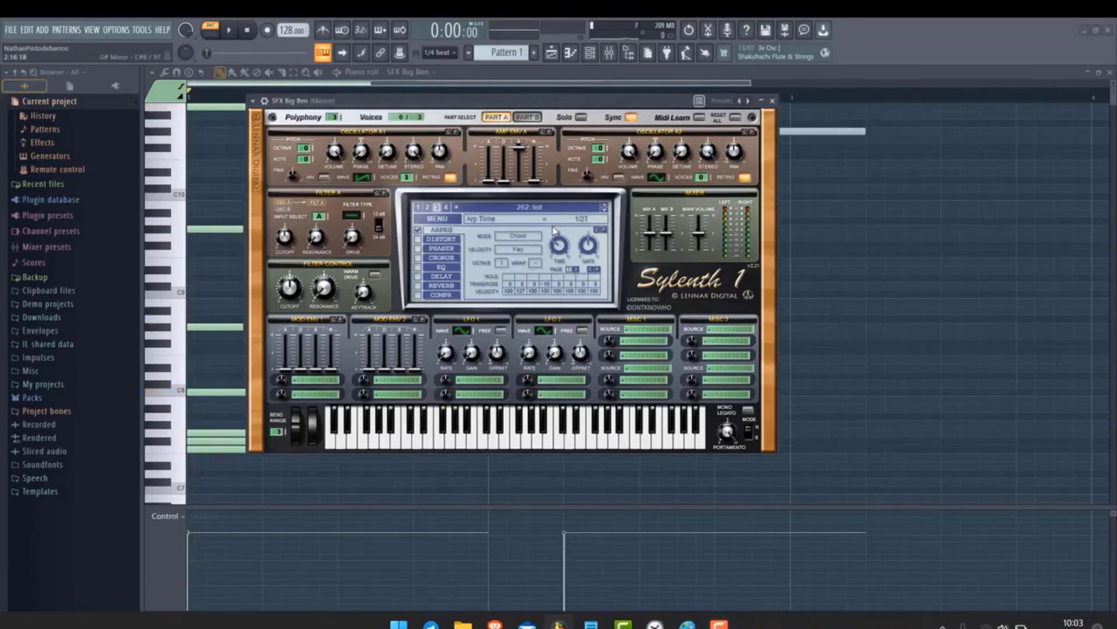
pyautogui.moveTo(557, 242); pyautogui.dragTo(552, 320)
pyautogui.press('space')
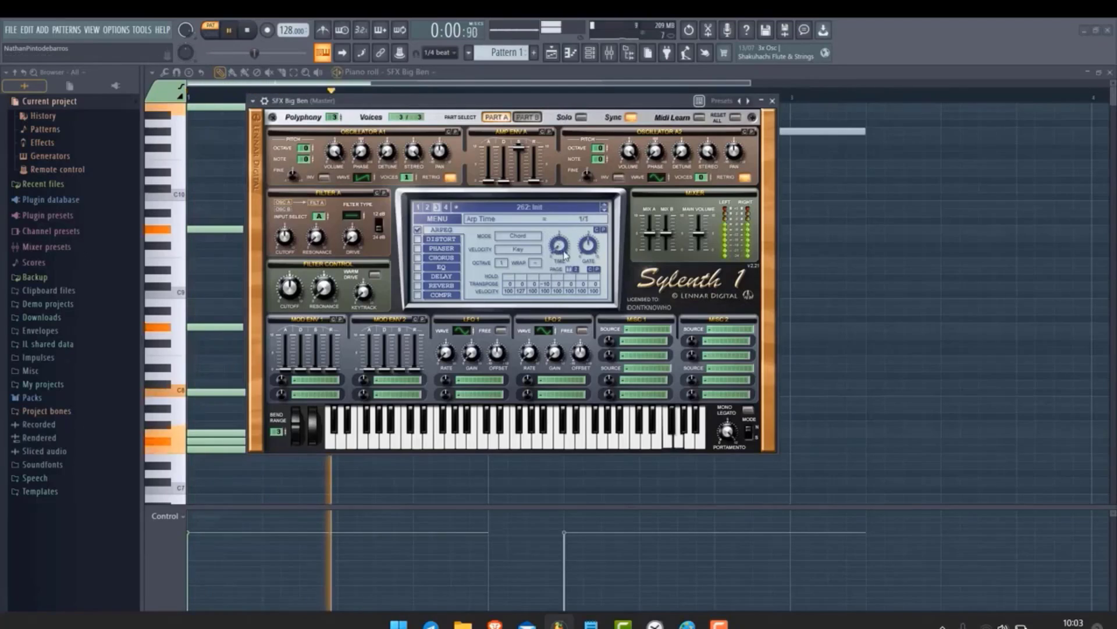
# Set the arpeggiator gate to 100.00 % and audition the pattern
pyautogui.moveTo(561, 250); pyautogui.dragTo(624, 268)
pyautogui.press('space')
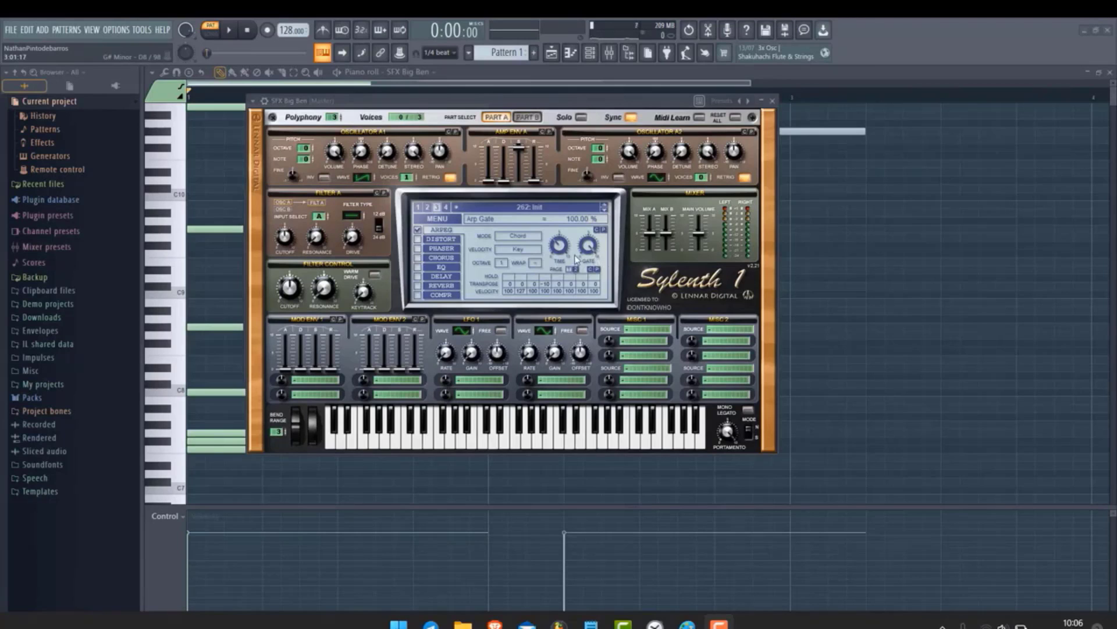
pyautogui.press('space')
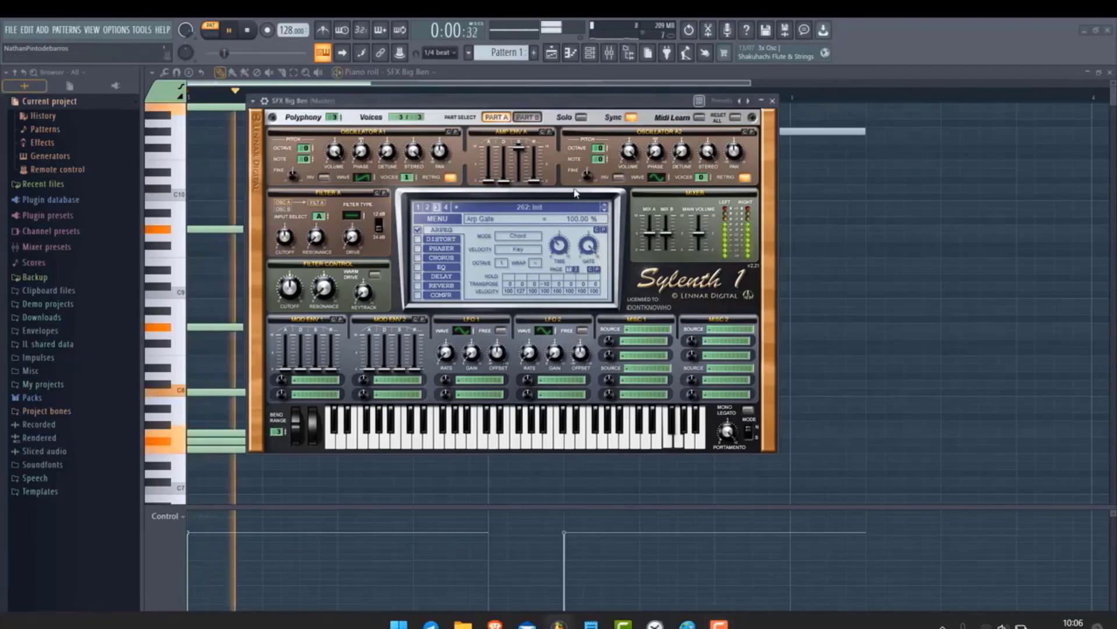
# Lower the arpeggiator gate and play the pattern
pyautogui.moveTo(591, 260); pyautogui.dragTo(550, 326)
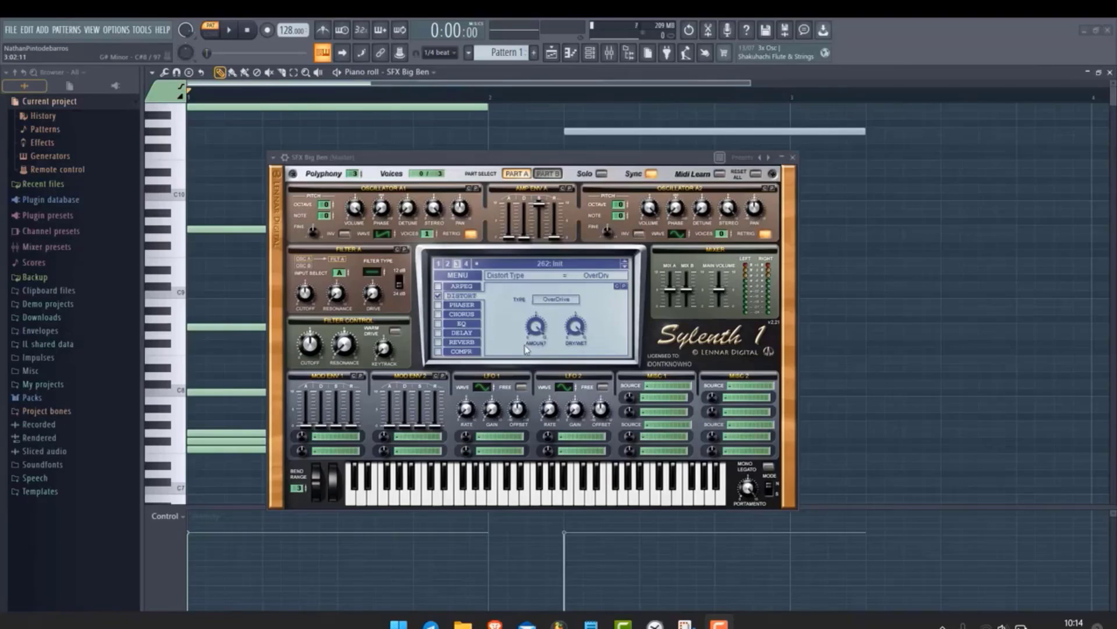
pyautogui.press('space')
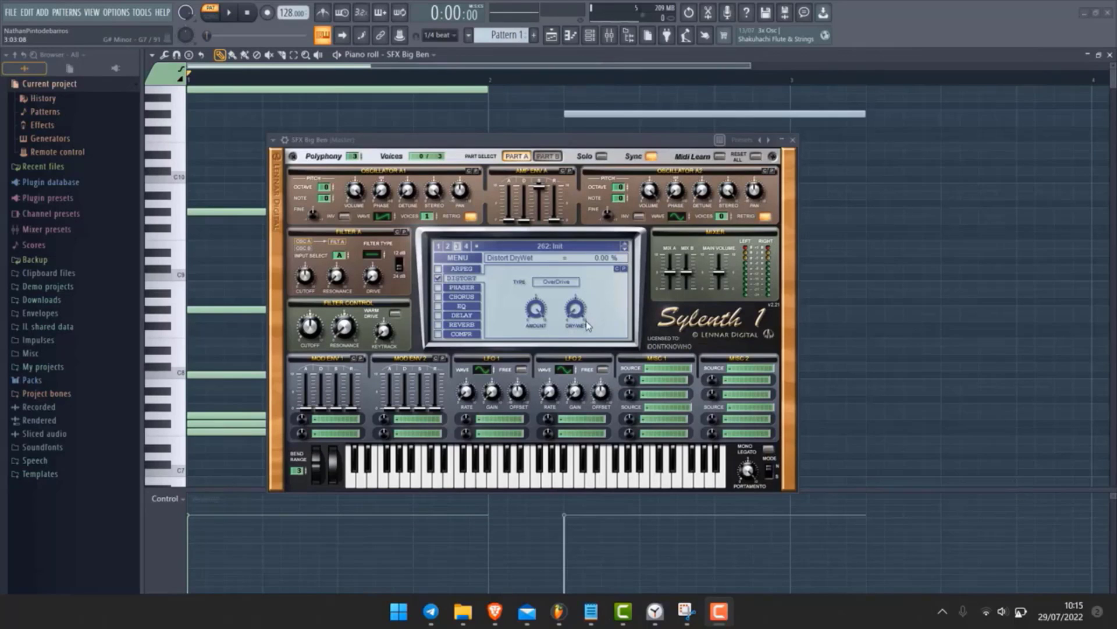
# Set the distortion dry/wet to 100.00 % while the pattern plays
pyautogui.press('space')
pyautogui.moveTo(586, 324); pyautogui.dragTo(605, 212)
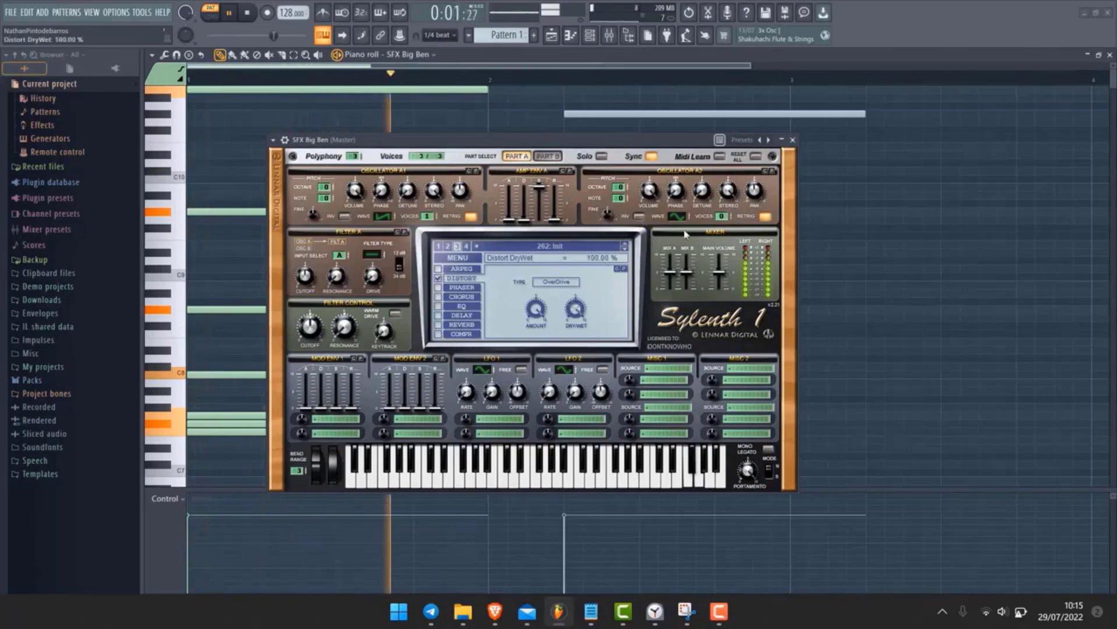
pyautogui.press('space')
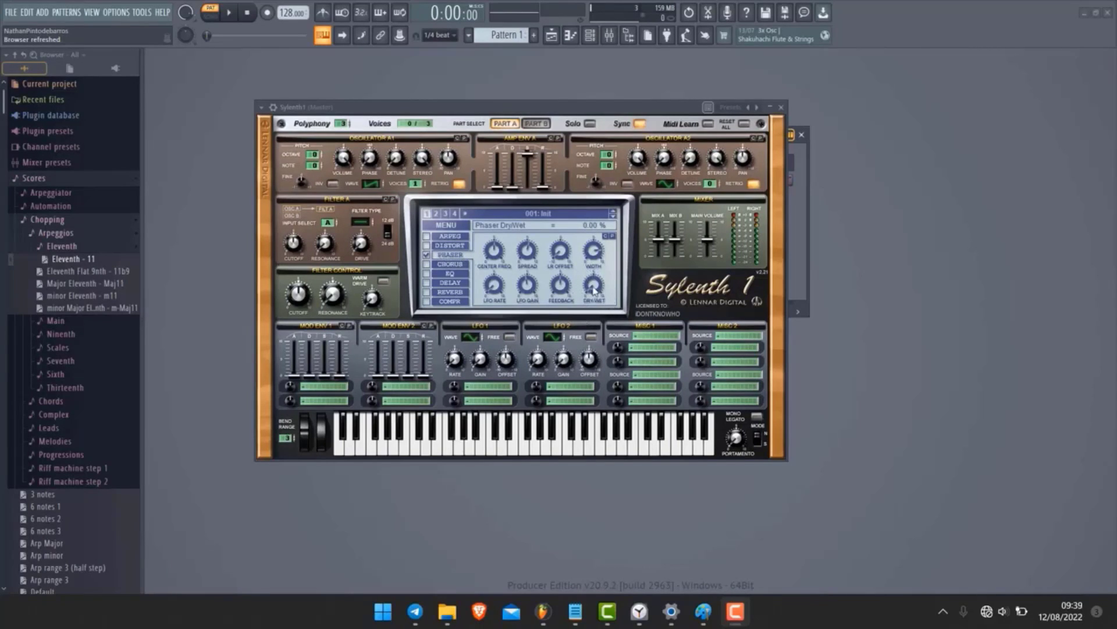
# Adjust the phaser dry/wet amount and play the pattern
pyautogui.moveTo(593, 291); pyautogui.dragTo(573, 370)
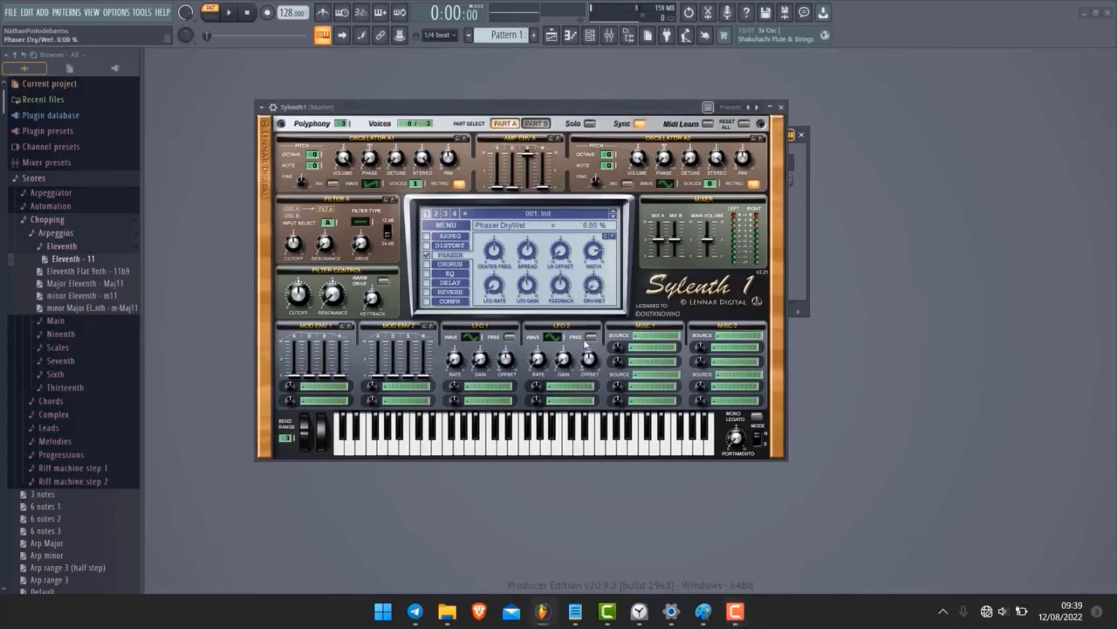
pyautogui.press('space')
pyautogui.moveTo(593, 289)
pyautogui.mouseDown()
pyautogui.moveTo(564, 135)
pyautogui.moveTo(600, 305)
pyautogui.mouseUp()
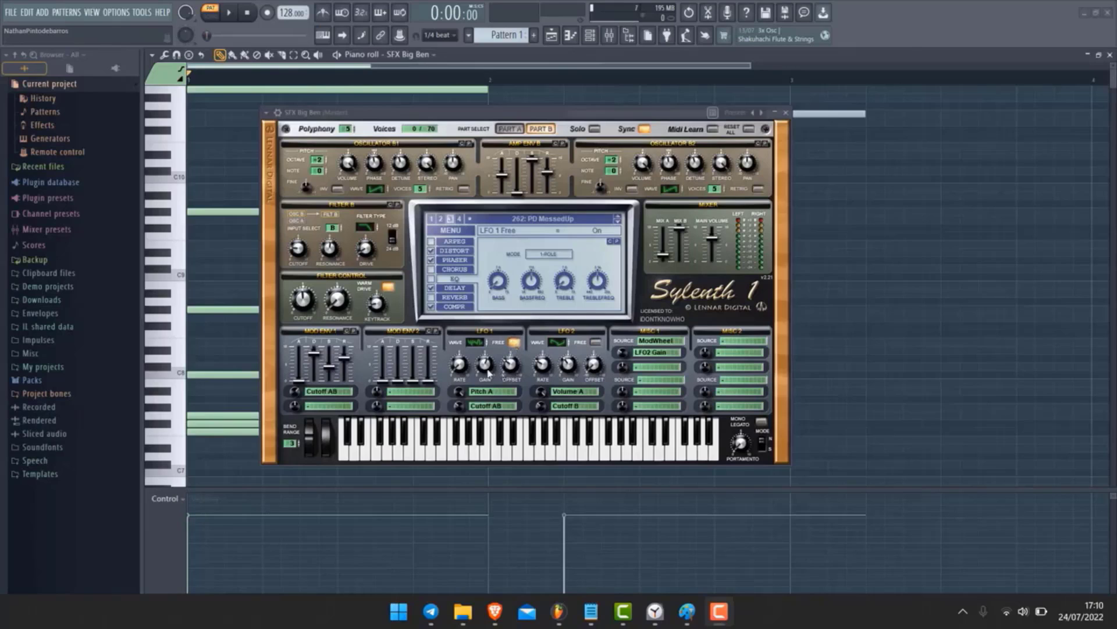
# Set the LFO 1 rate to 0.11 Hz, toggle LFO 1 Free mode, and play the pattern
pyautogui.moveTo(453, 365); pyautogui.dragTo(456, 356)
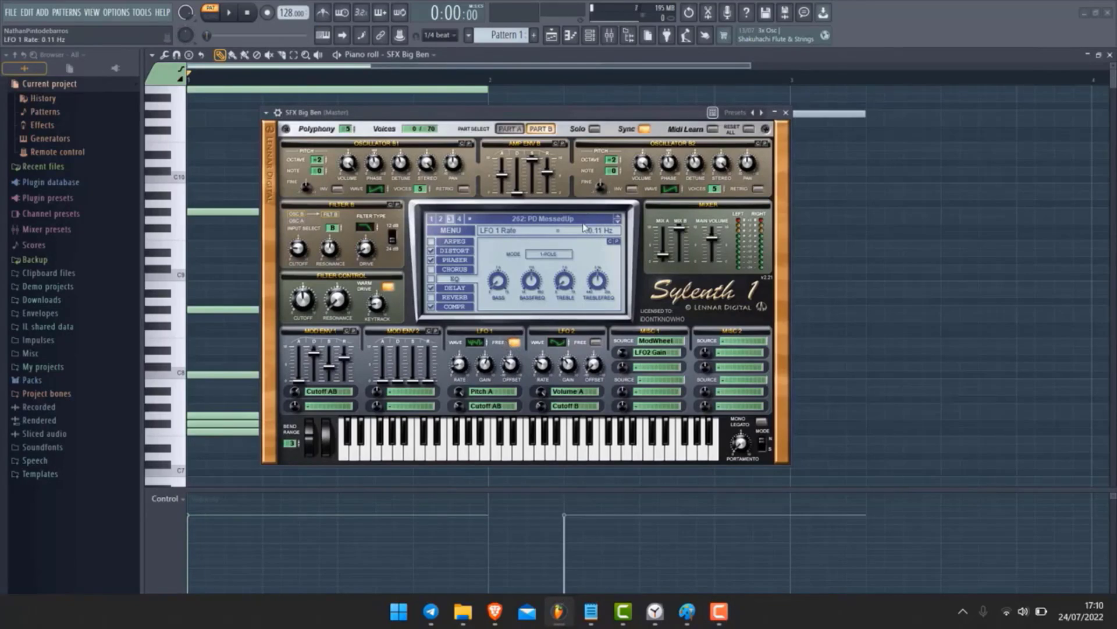
pyautogui.click(515, 343)
pyautogui.click(458, 367)
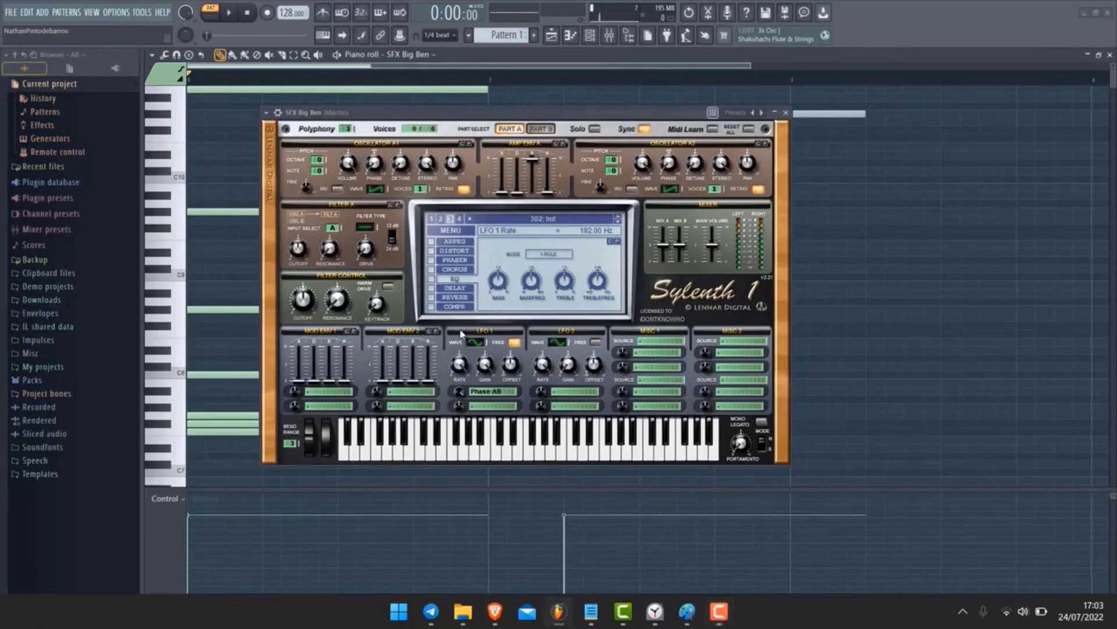
pyautogui.press('space')
# Lower the LFO 1 rate, audition the pattern, and toggle LFO 1 Free mode
pyautogui.moveTo(460, 365); pyautogui.dragTo(453, 432)
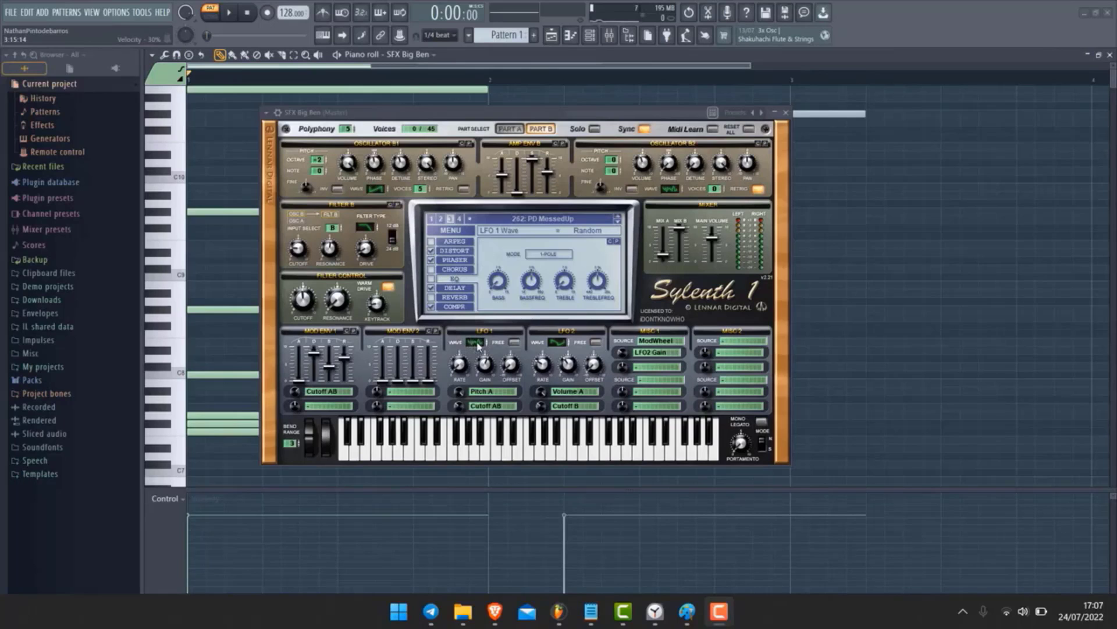
pyautogui.press('space')
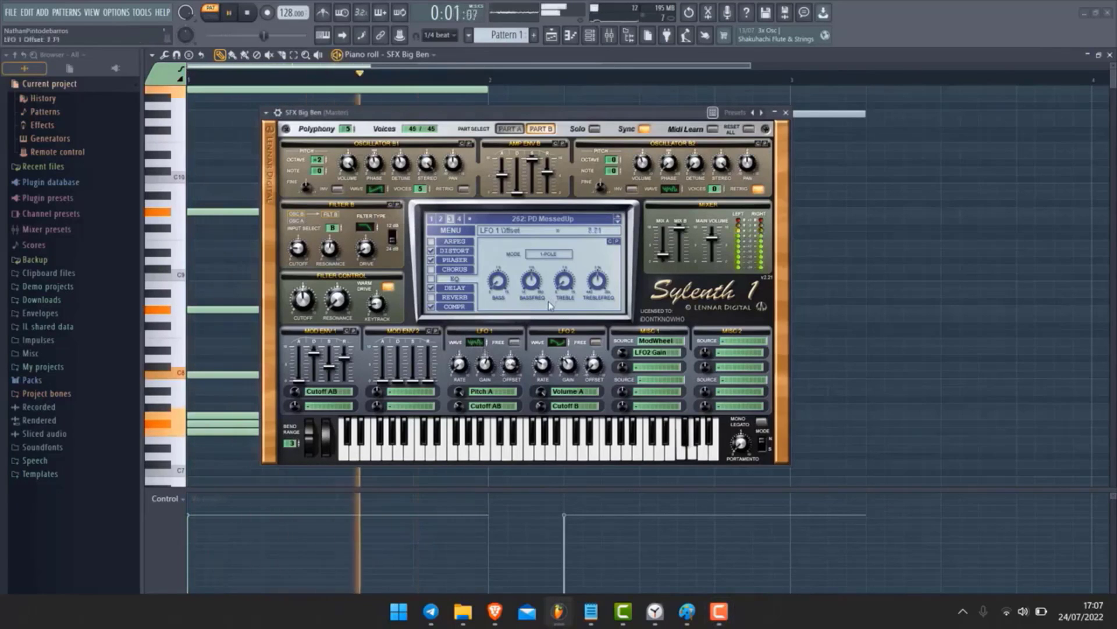
pyautogui.press('space')
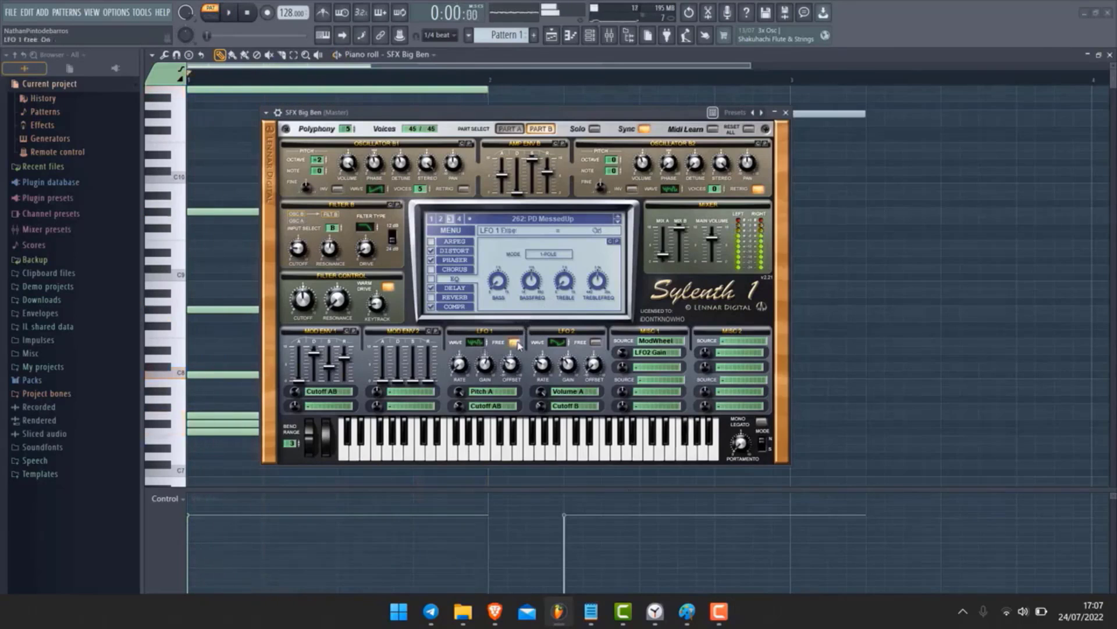
pyautogui.click(515, 342)
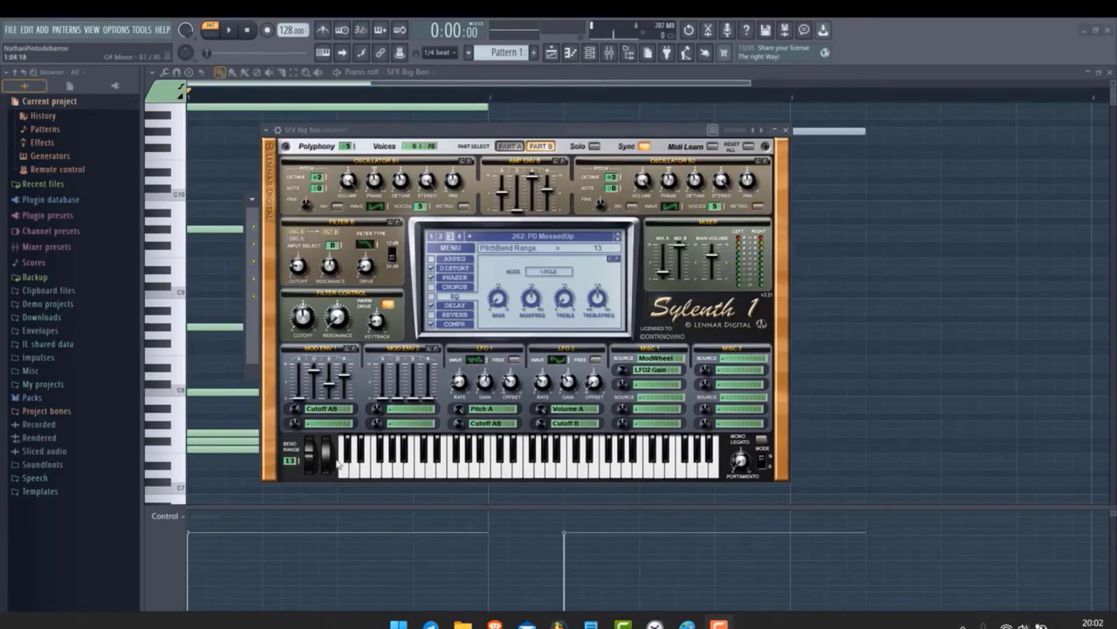
# Select the pitch bend range and move the pitch bend wheel while the pattern plays
pyautogui.click(288, 447)
pyautogui.press('space')
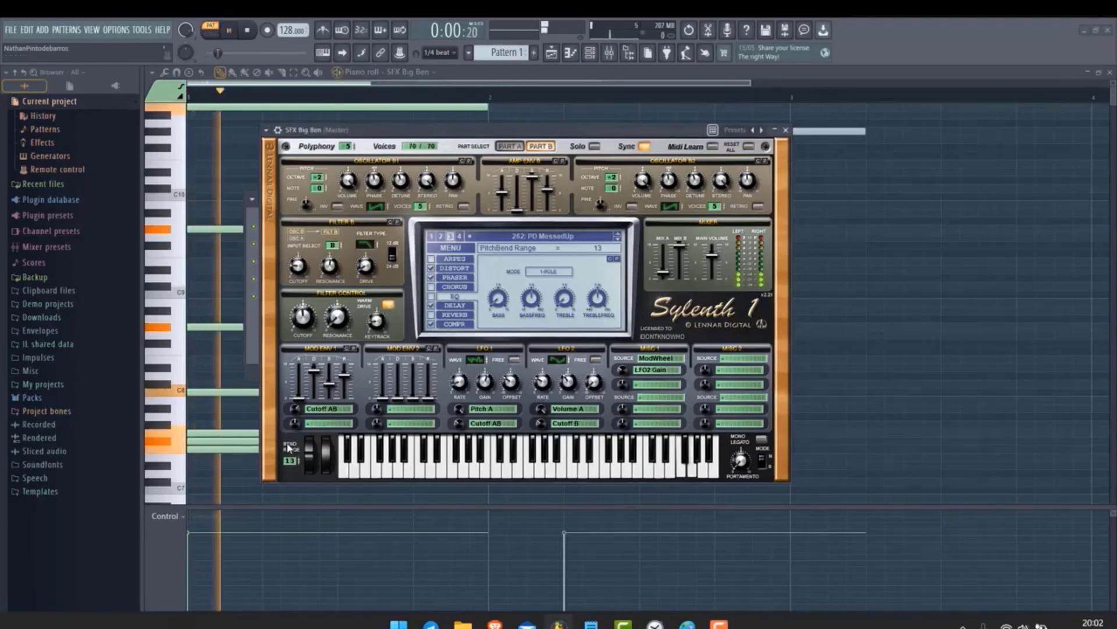
pyautogui.moveTo(305, 429)
pyautogui.mouseDown()
pyautogui.moveTo(301, 449)
pyautogui.moveTo(307, 414)
pyautogui.moveTo(292, 463)
pyautogui.moveTo(293, 434)
pyautogui.mouseUp()
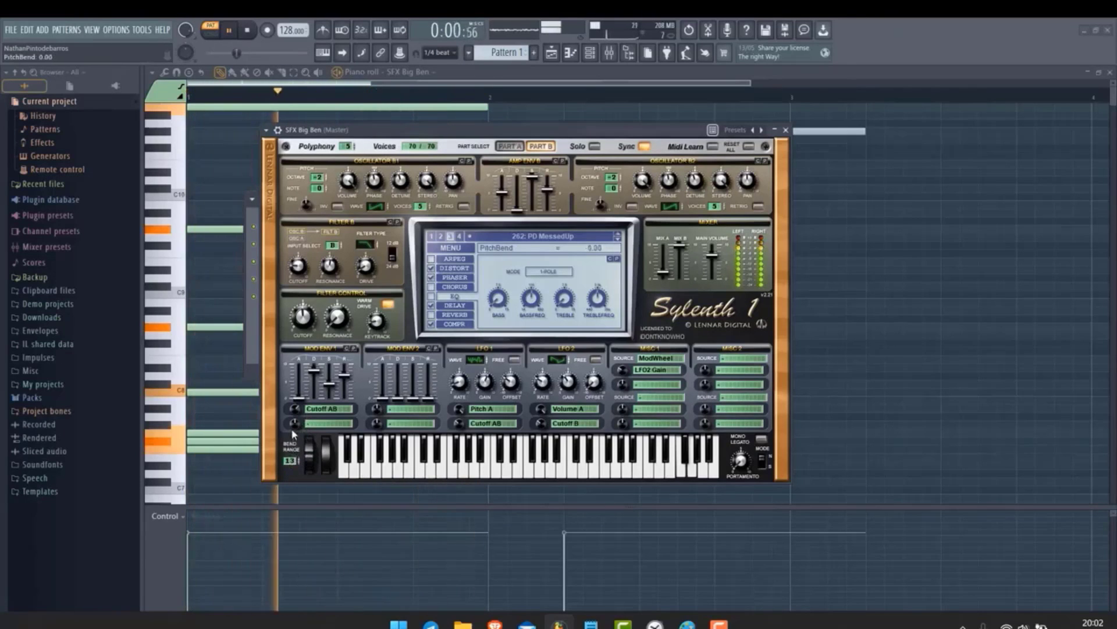
pyautogui.press('space')
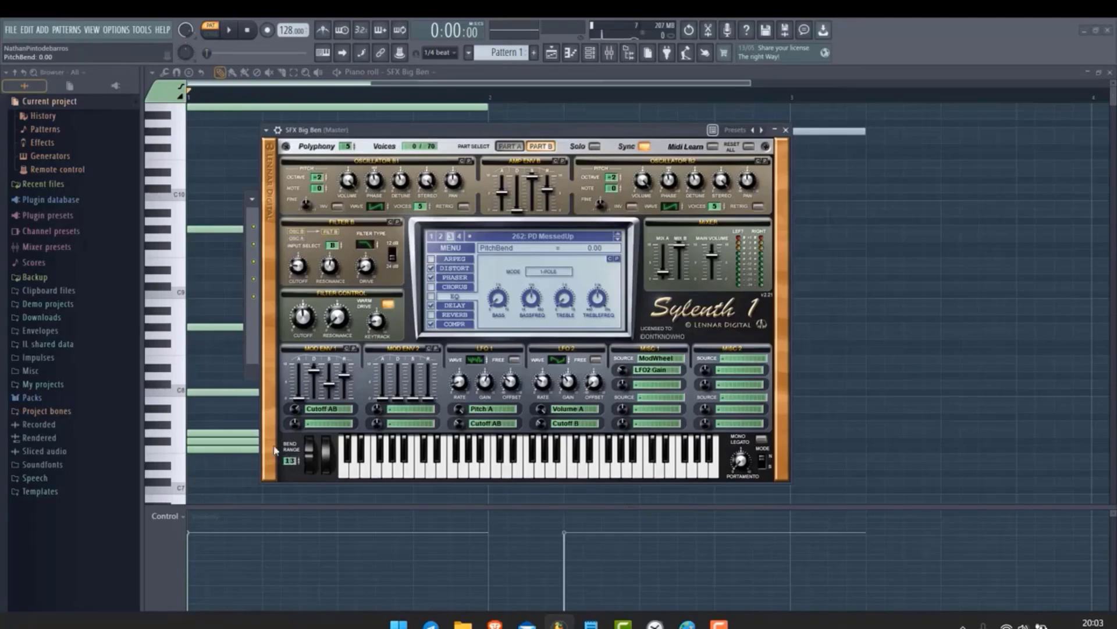
# Bend the pitch wheel upward while toggling playback, then move the modulation wheel
pyautogui.scroll(11, 288, 464)
pyautogui.moveTo(290, 460); pyautogui.dragTo(294, 287)
pyautogui.press('space')
pyautogui.moveTo(309, 448); pyautogui.dragTo(331, 514)
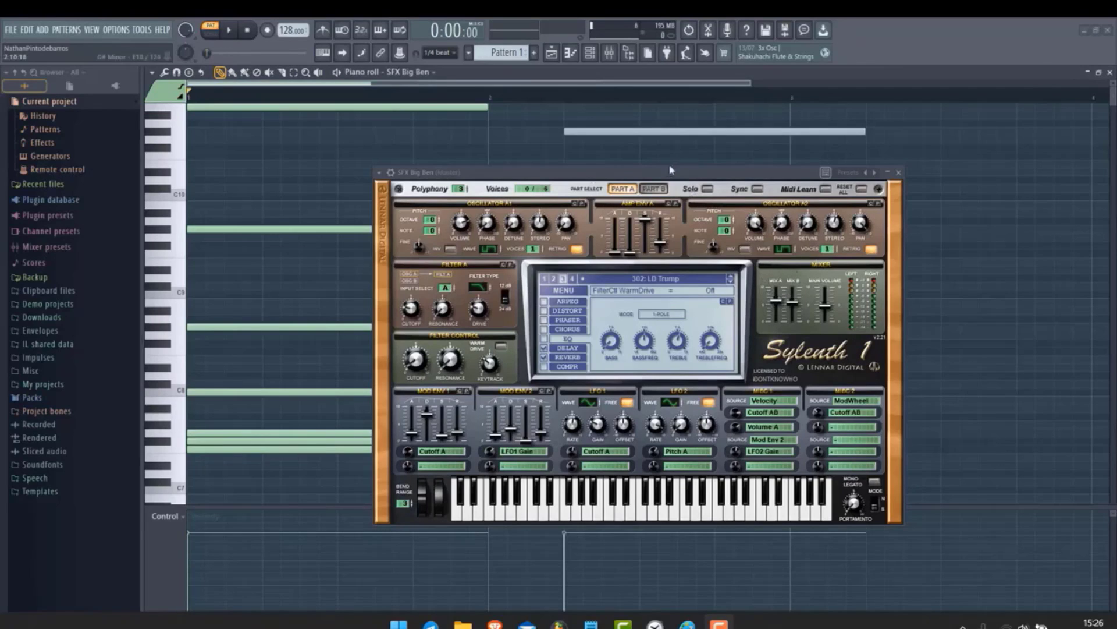
# Select Part A, enable Mono Legato, and play overlapping notes from the computer keyboard
pyautogui.click(623, 188)
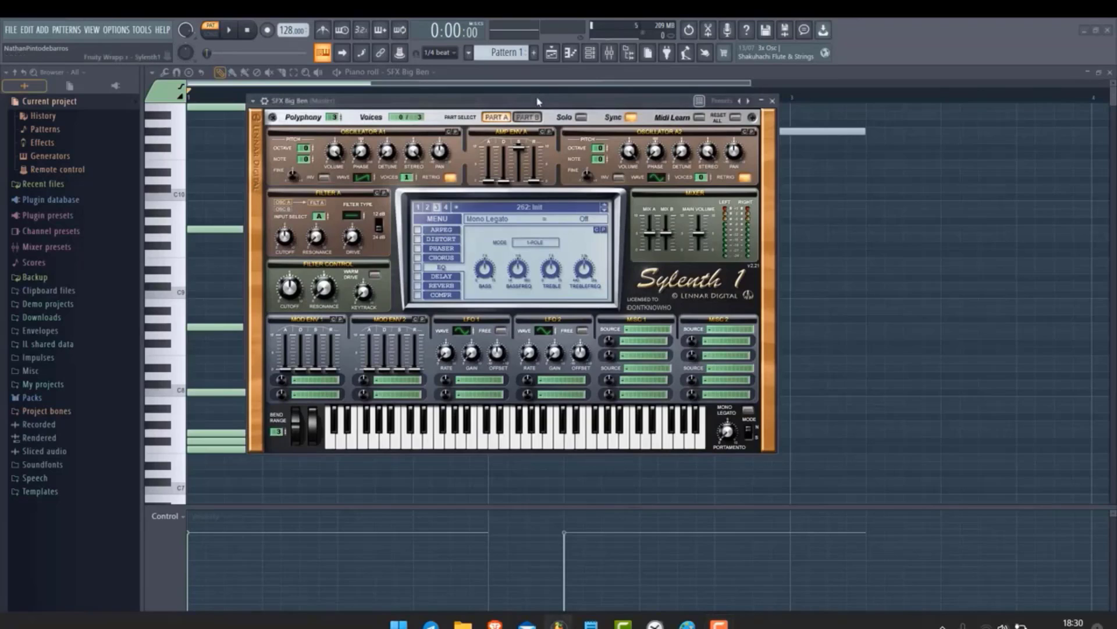
pyautogui.click(749, 410)
pyautogui.press('c')
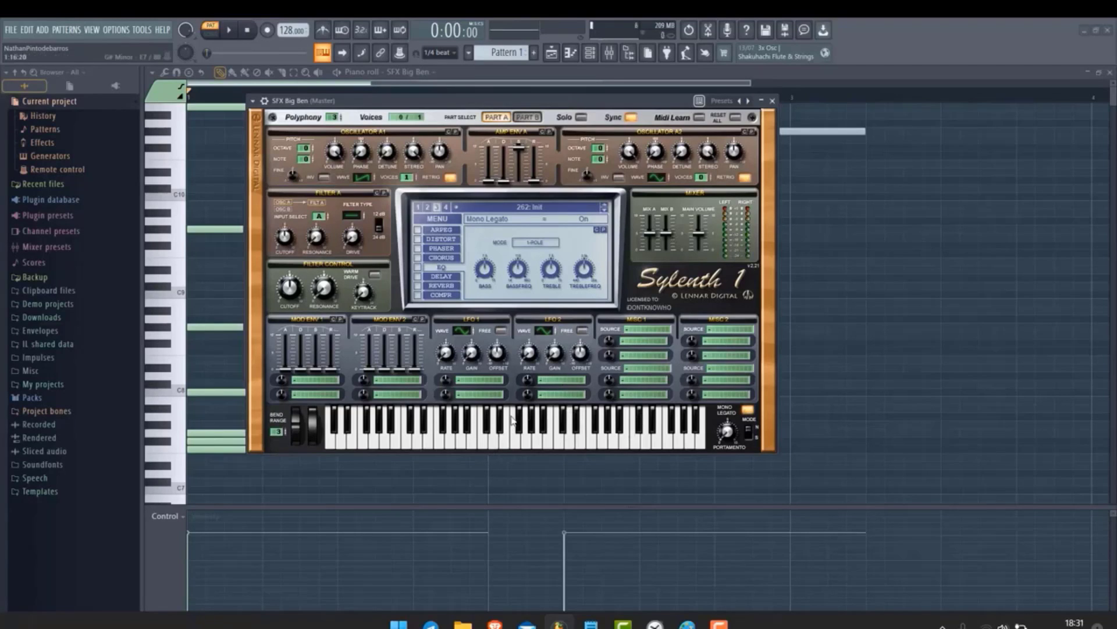
pyautogui.press('c')
pyautogui.press('e')
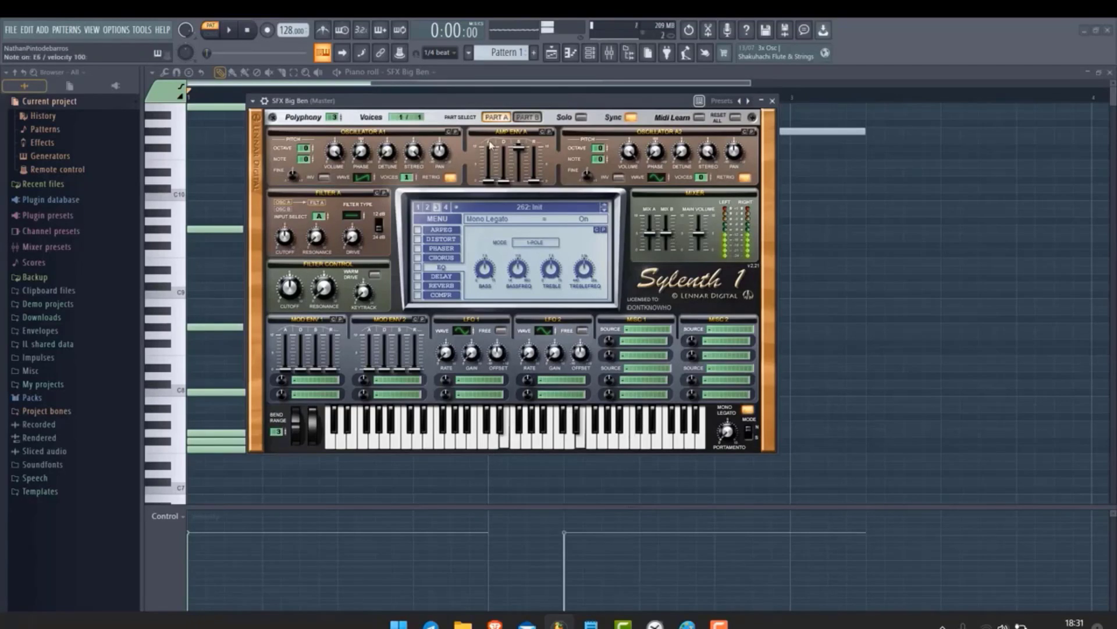
# Turn Mono Legato off and play the same notes again to compare
pyautogui.click(747, 410)
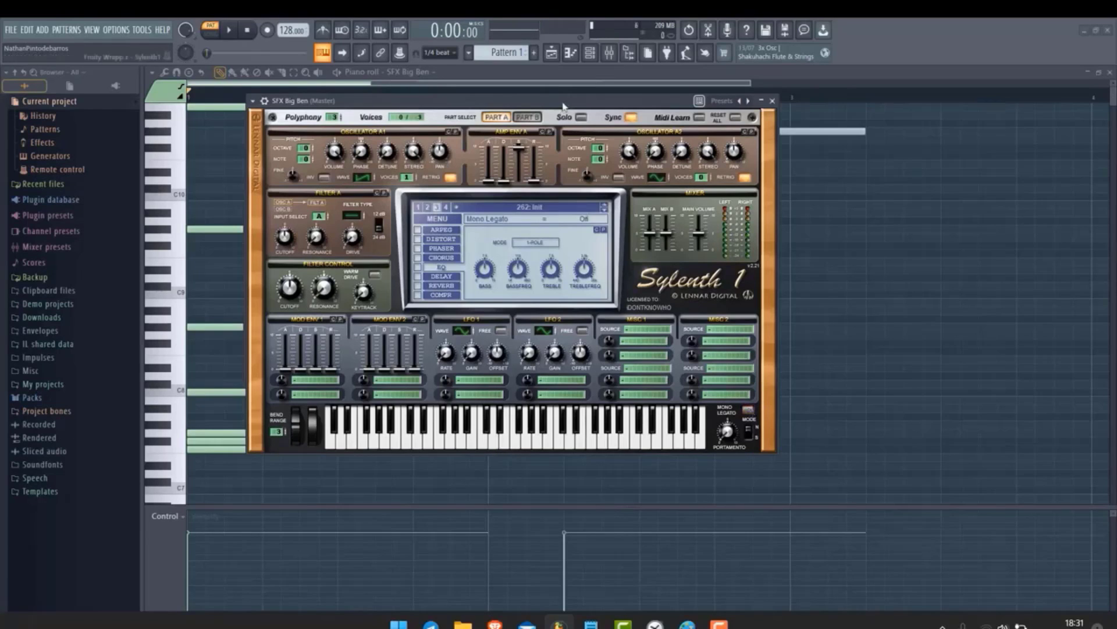
pyautogui.press('c')
pyautogui.press('e')
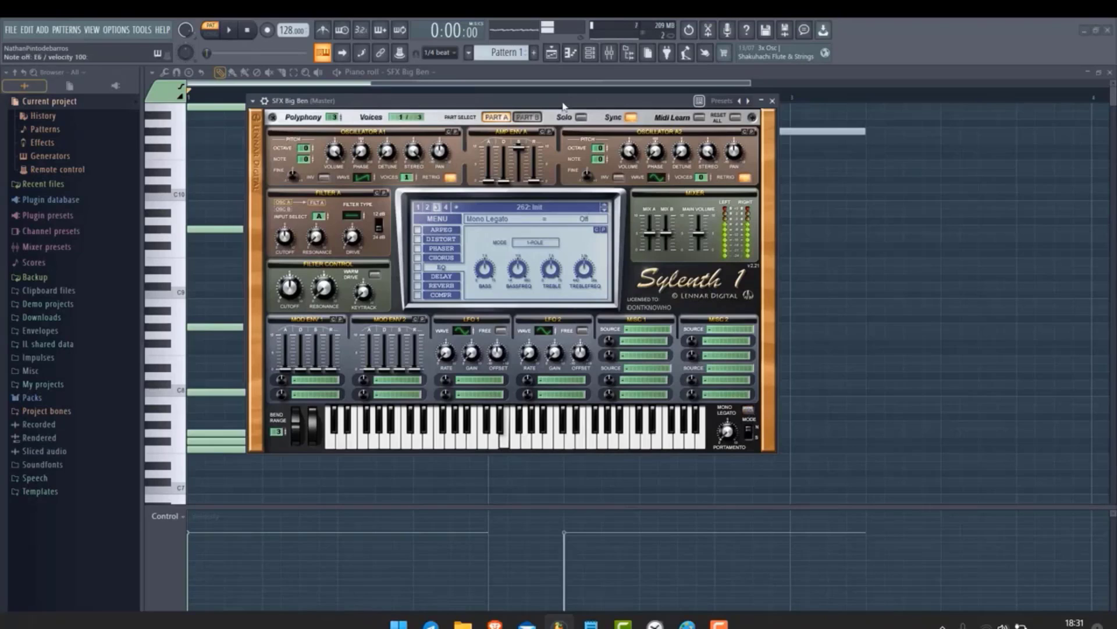
pyautogui.press('q')
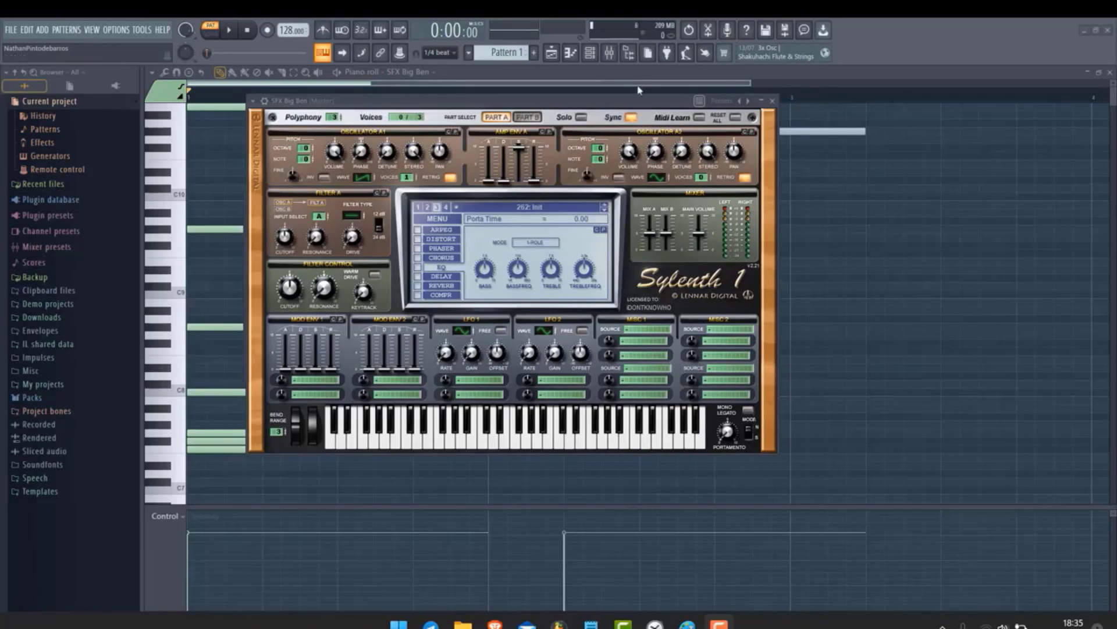
# Focus the synth window and play alternating notes to audition the portamento glide
pyautogui.click(625, 101)
pyautogui.press('x')
pyautogui.press('e')
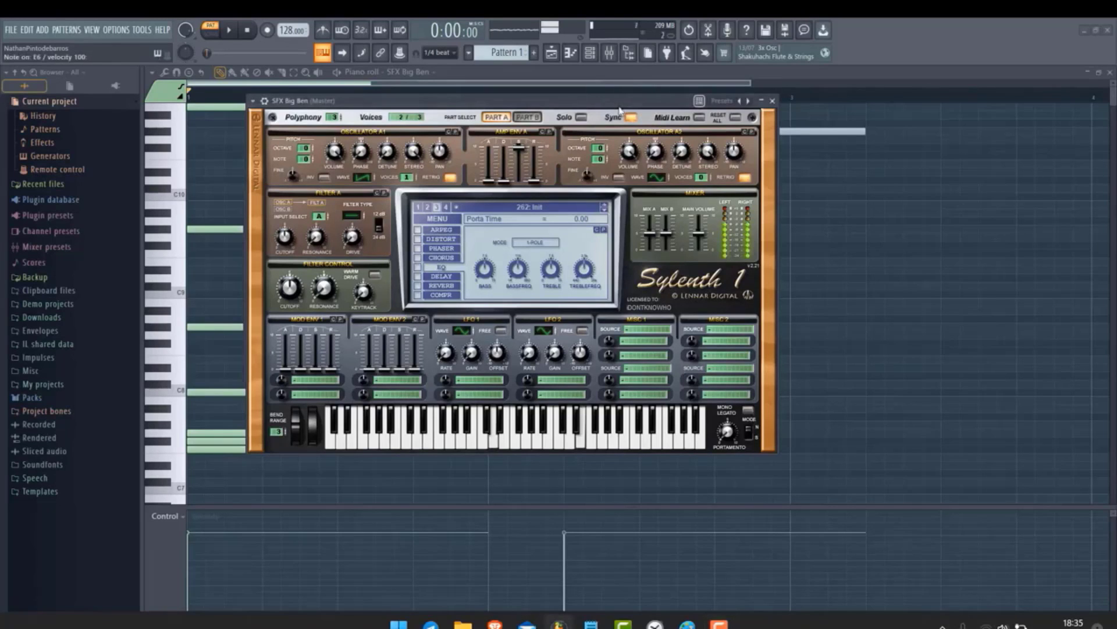
pyautogui.press('x')
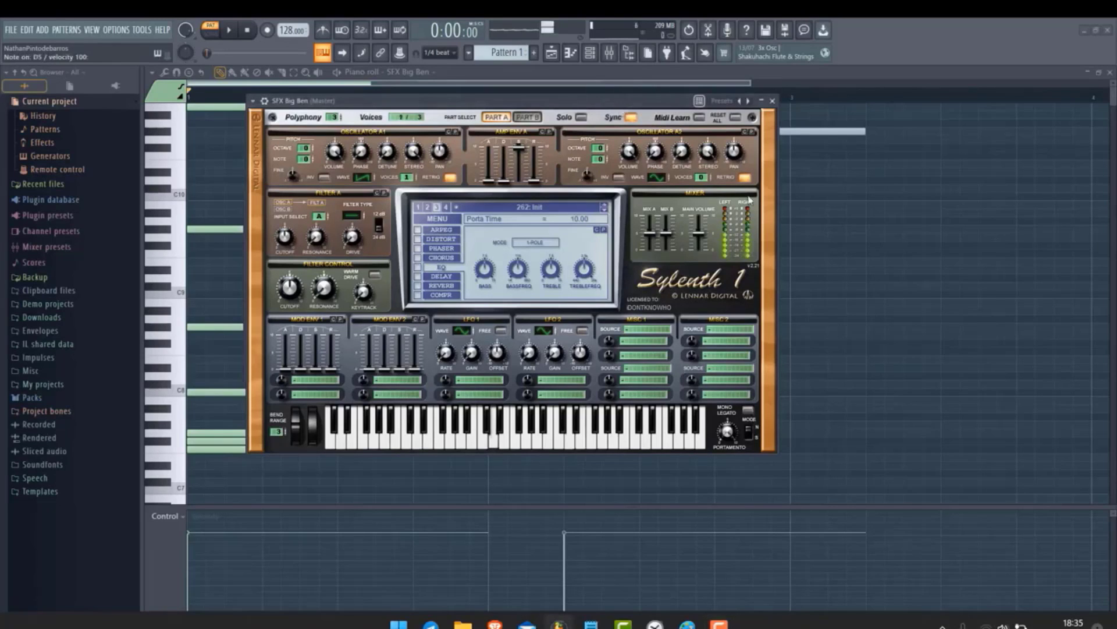
pyautogui.press('e')
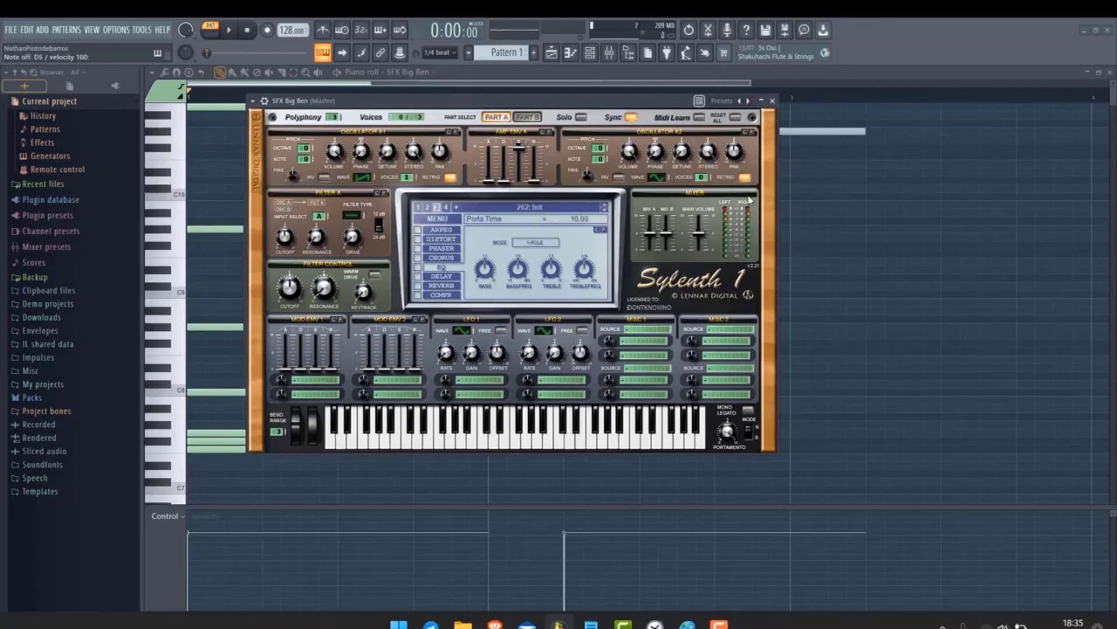
pyautogui.press('x')
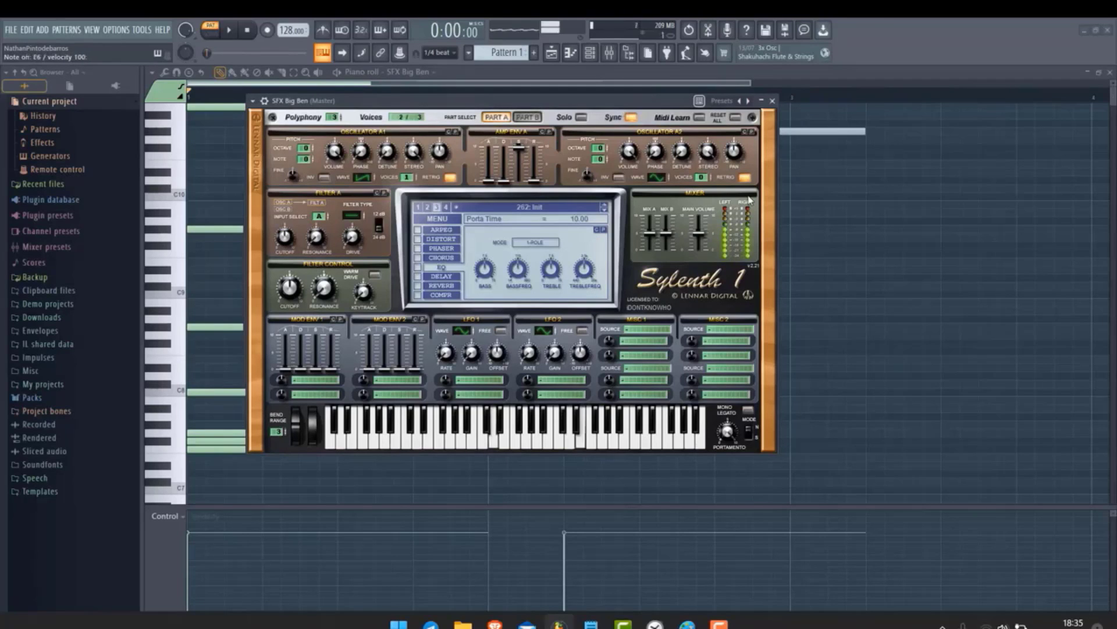
pyautogui.press('e')
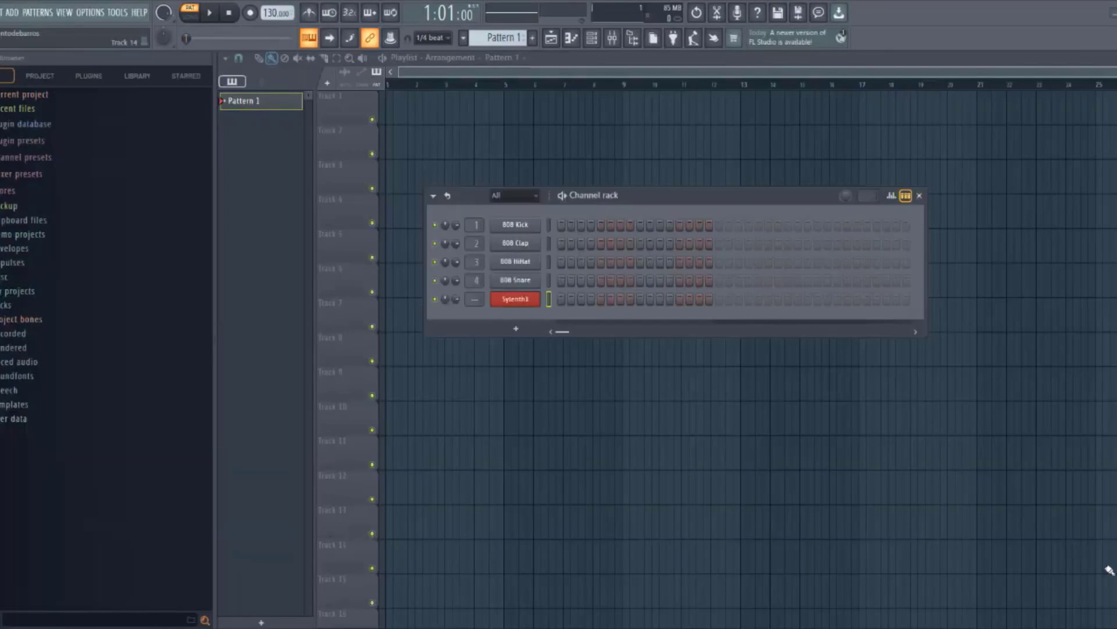